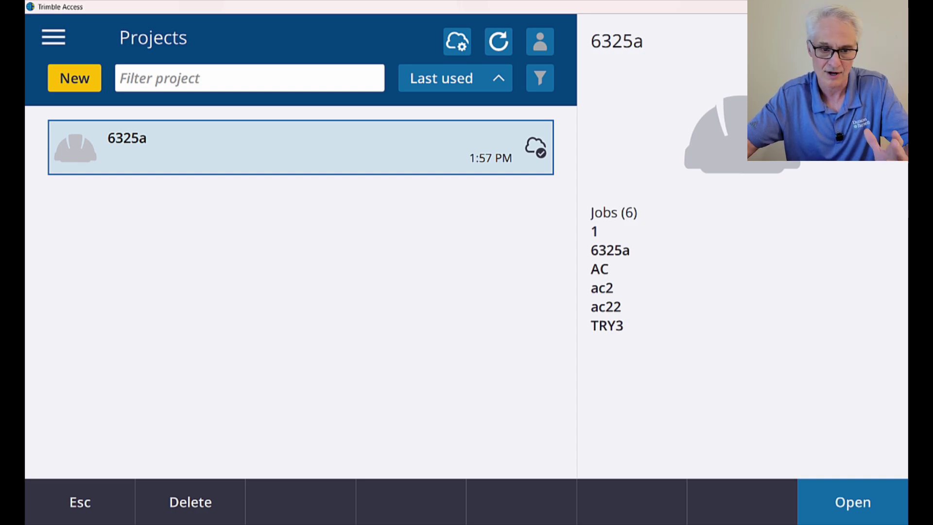
Step: Start a new job named GRIDGROUND in project 6325a
left_click(848, 503)
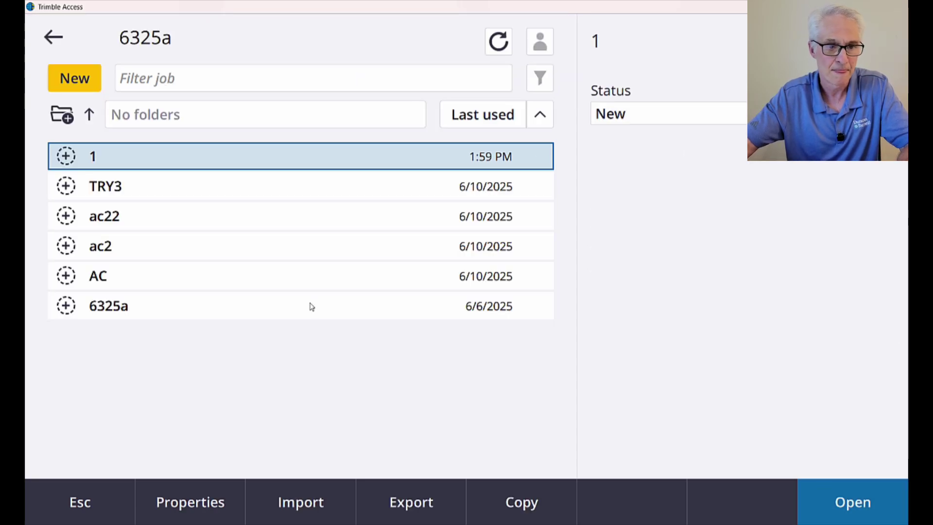
left_click(68, 85)
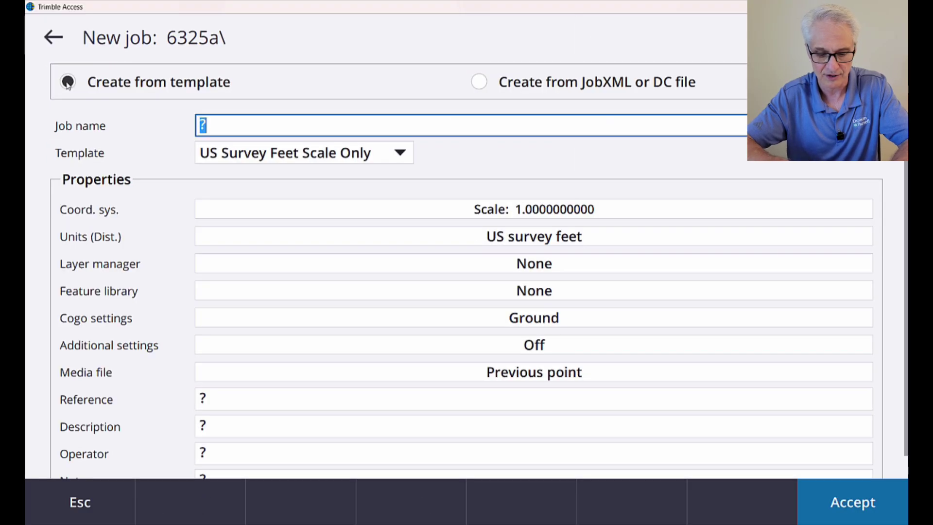
type("GRI")
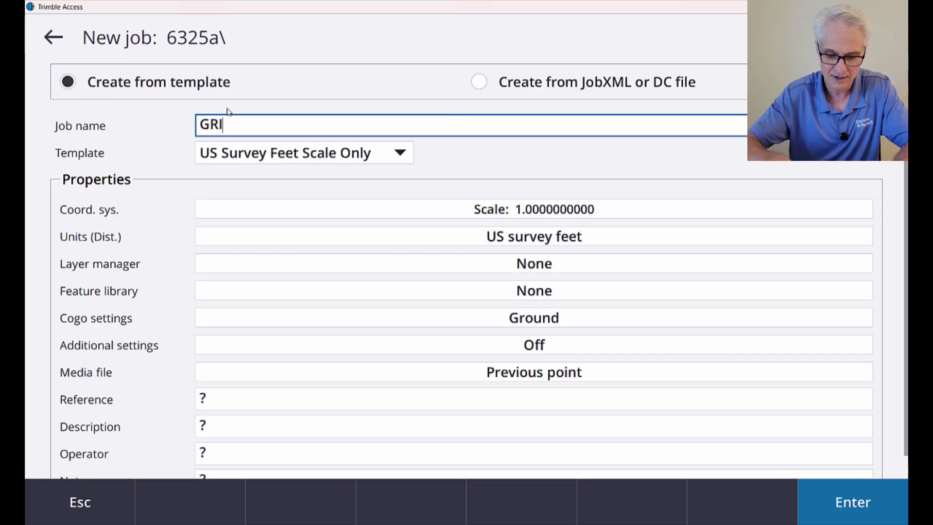
type("DGROUND")
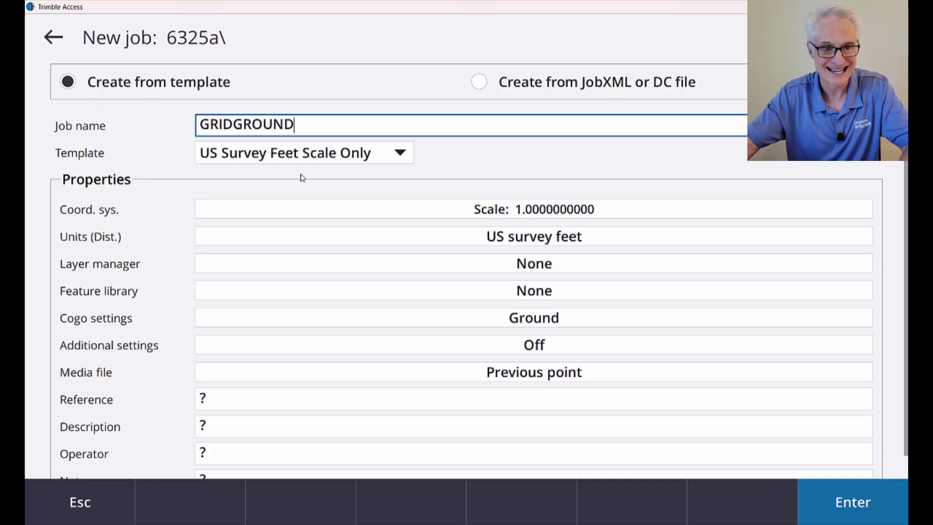
Step: Choose the North Carolina 3200 zone from the coordinate system library
left_click(317, 208)
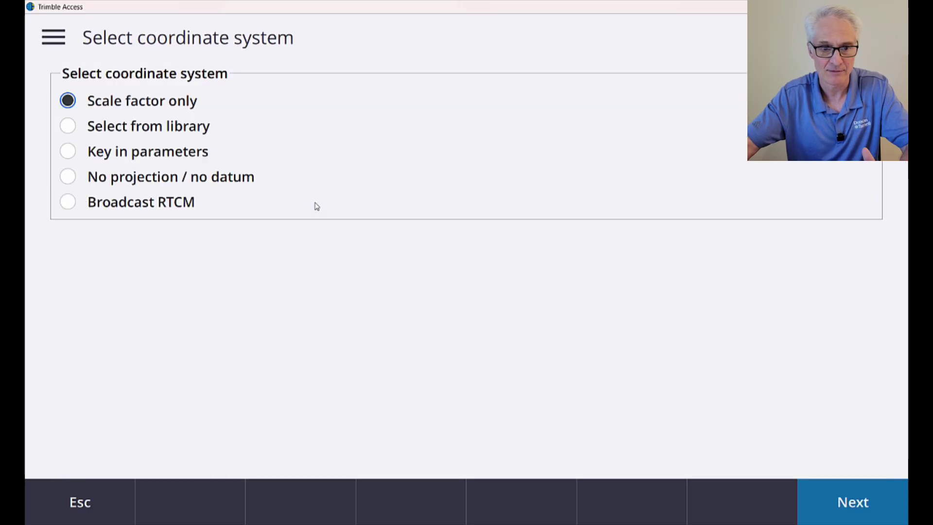
left_click(68, 127)
left_click(69, 129)
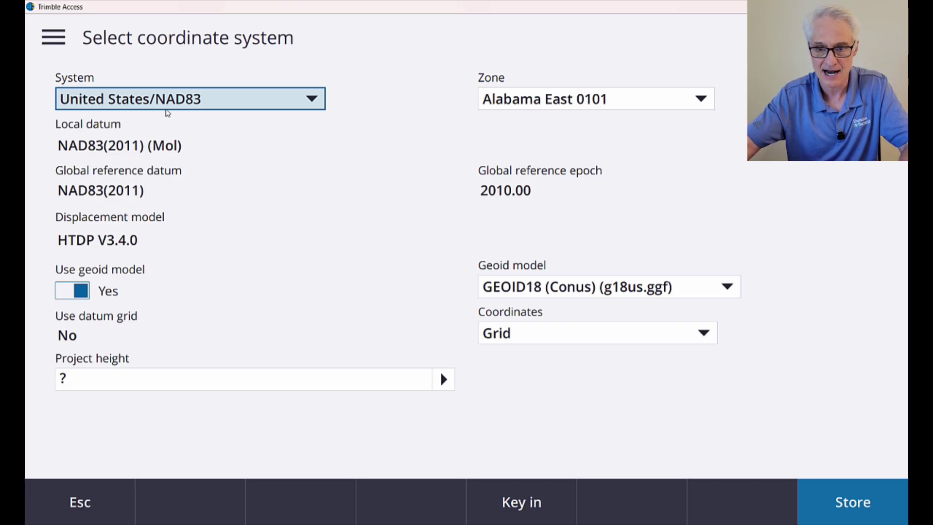
left_click(523, 101)
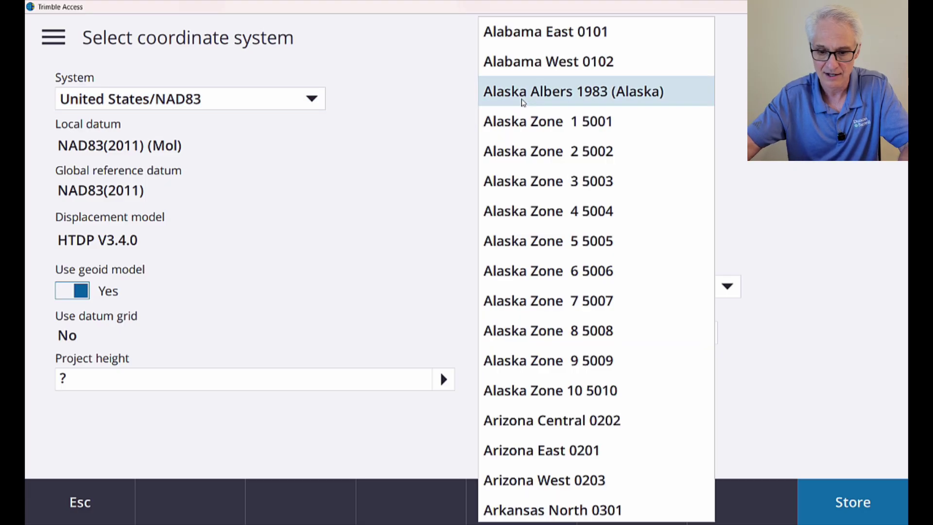
scroll(523, 101, "down", 20)
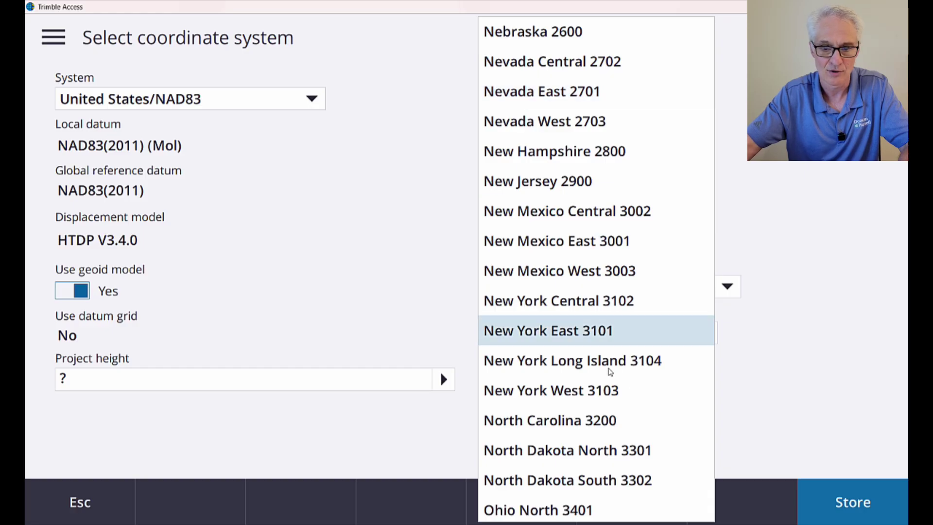
left_click(627, 412)
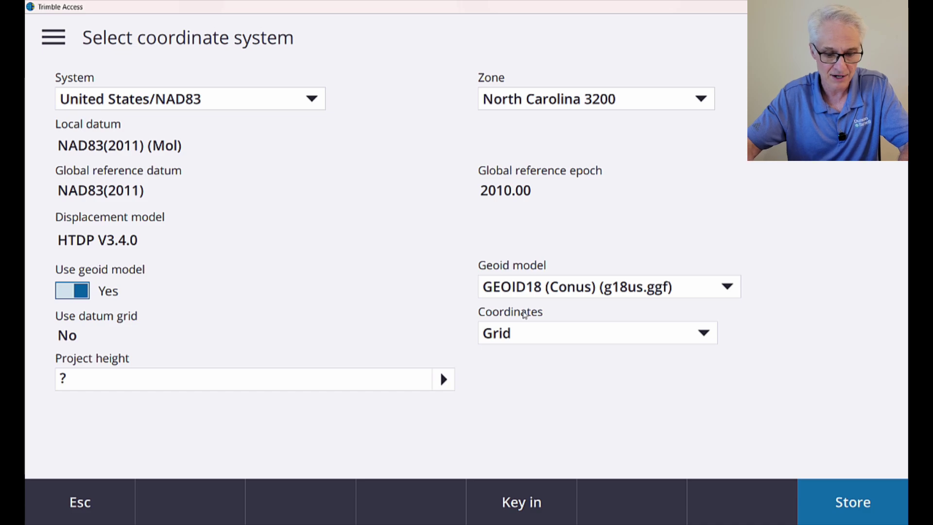
Step: Set the project height to 350 sft and store the coordinate system settings
left_click(82, 386)
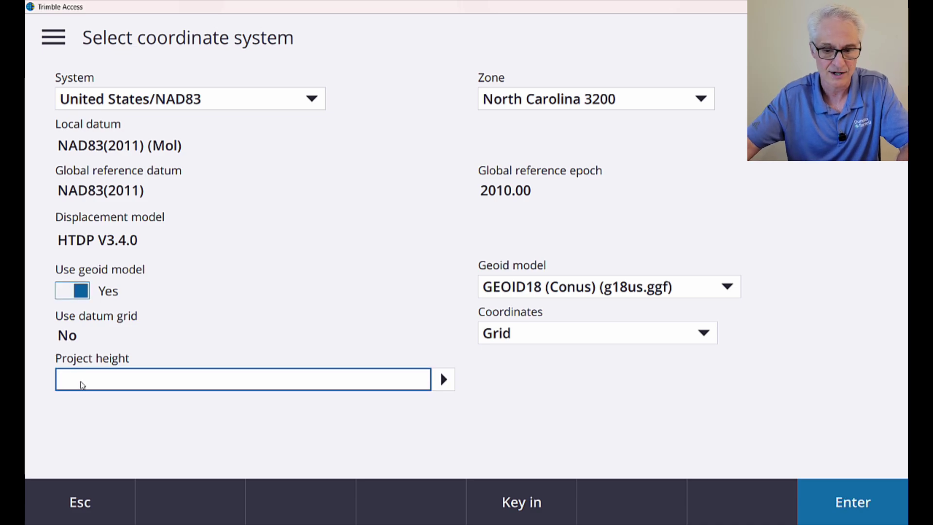
type("350")
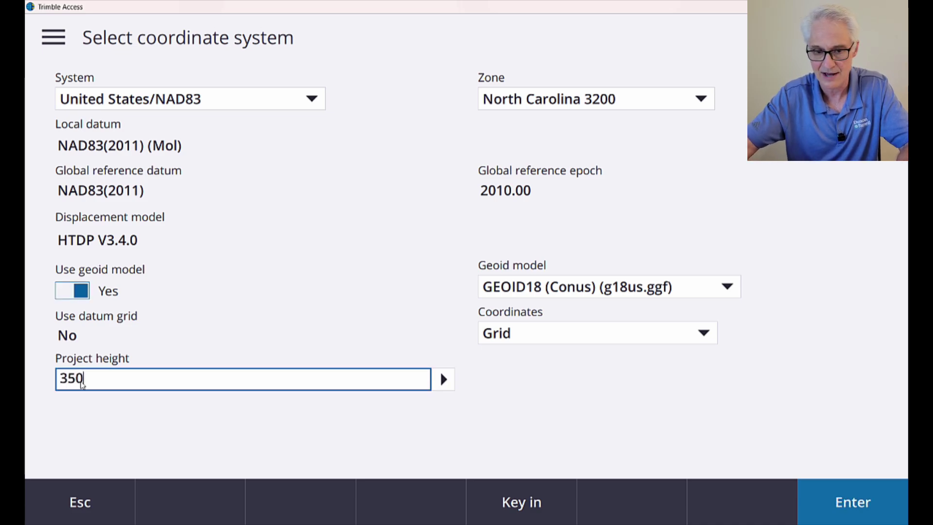
left_click(853, 503)
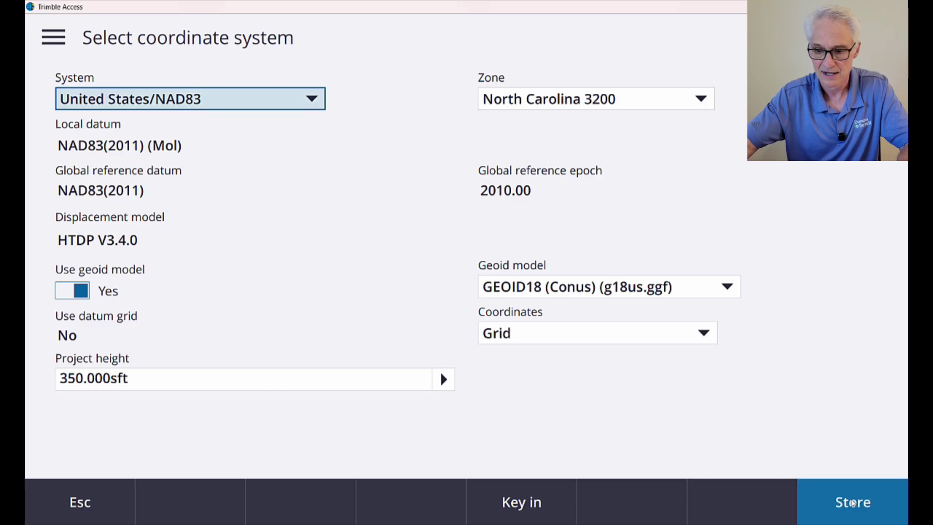
left_click(853, 502)
left_click(853, 502)
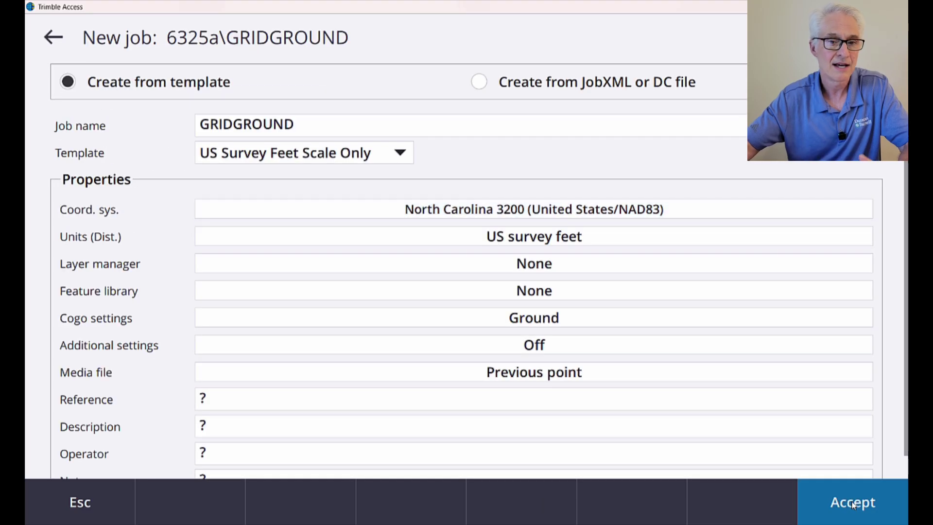
Step: Create the GRIDGROUND job and start a VRS Measure points survey using the VRS_CMRx data source
left_click(853, 502)
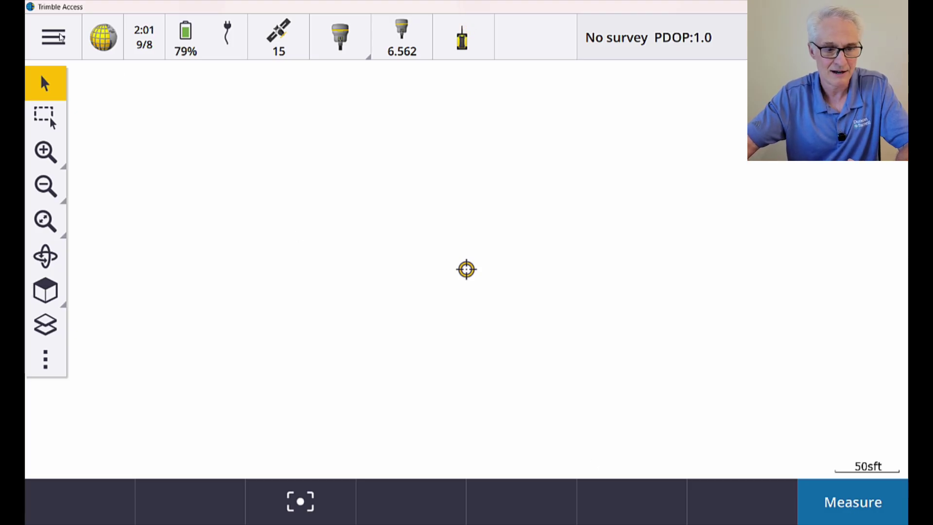
left_click(61, 36)
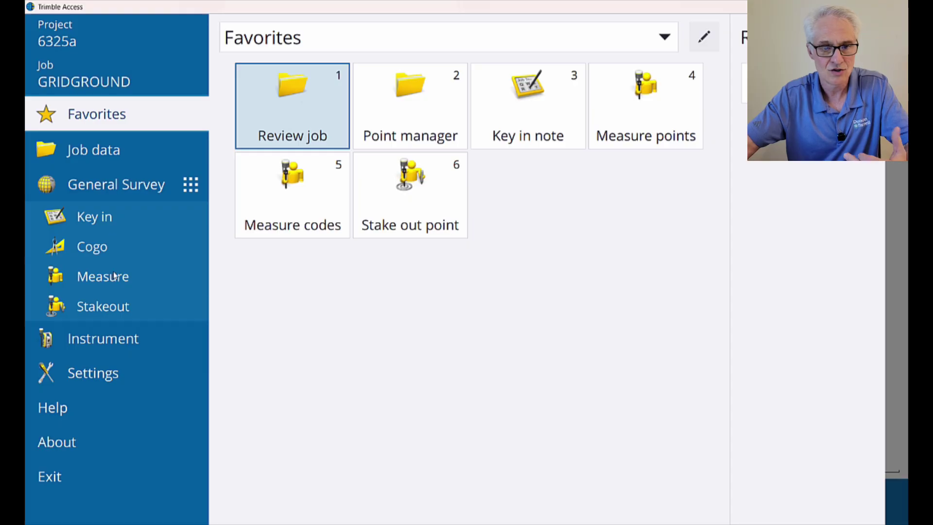
left_click(114, 276)
left_click(252, 99)
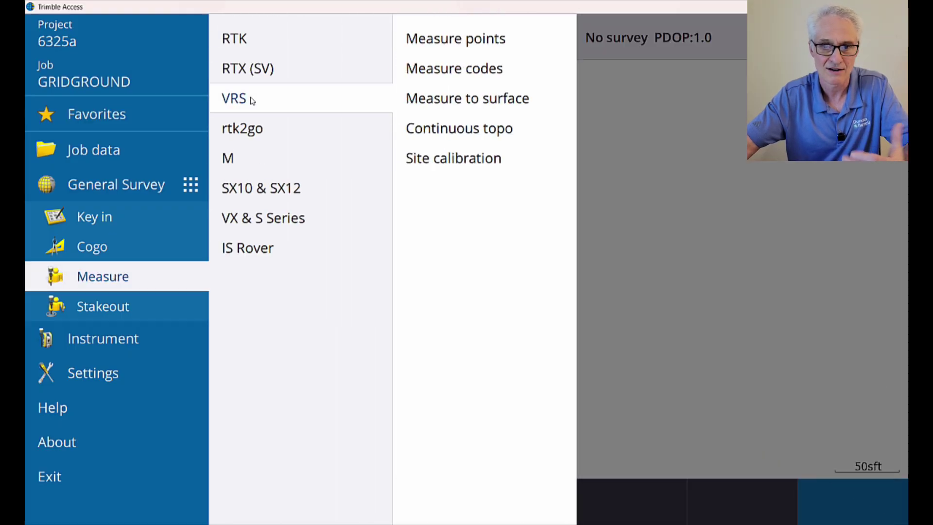
left_click(503, 42)
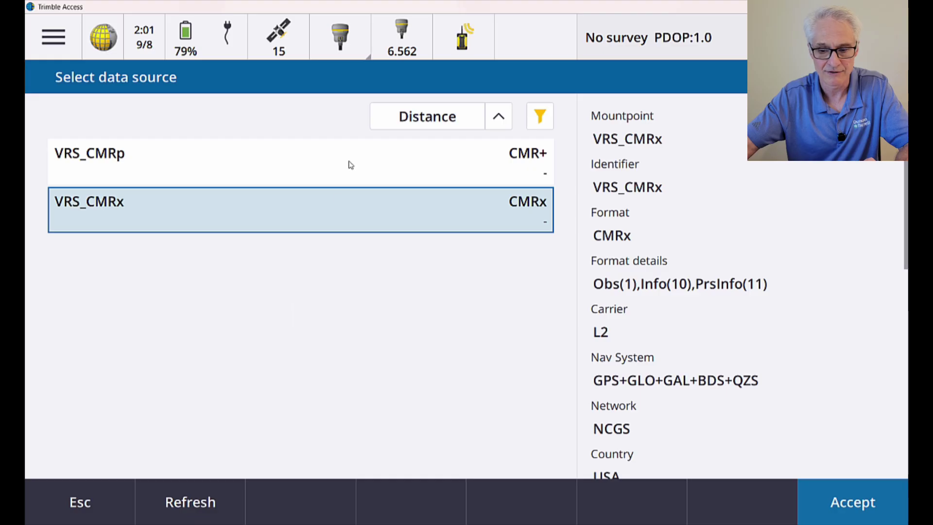
left_click(832, 502)
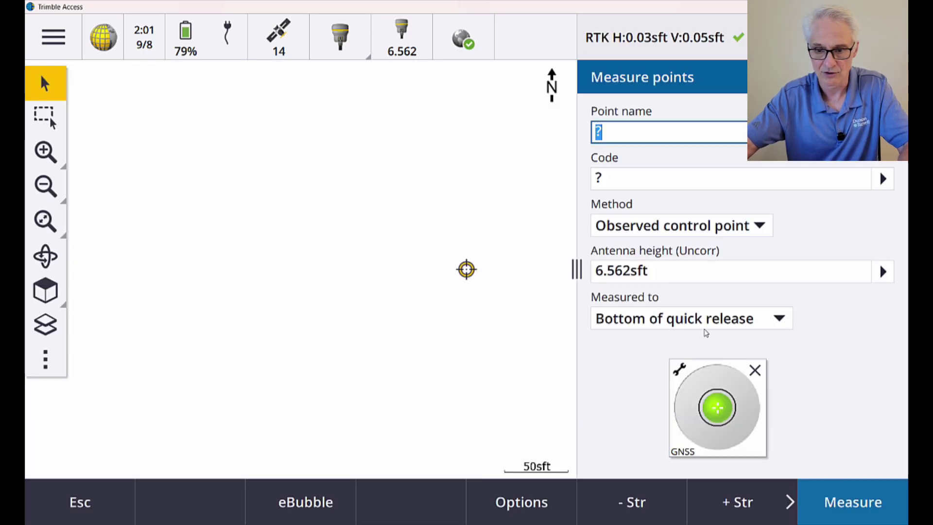
Step: Measure and store point 1 with code CP as an observed control point
type("1")
left_click(619, 182)
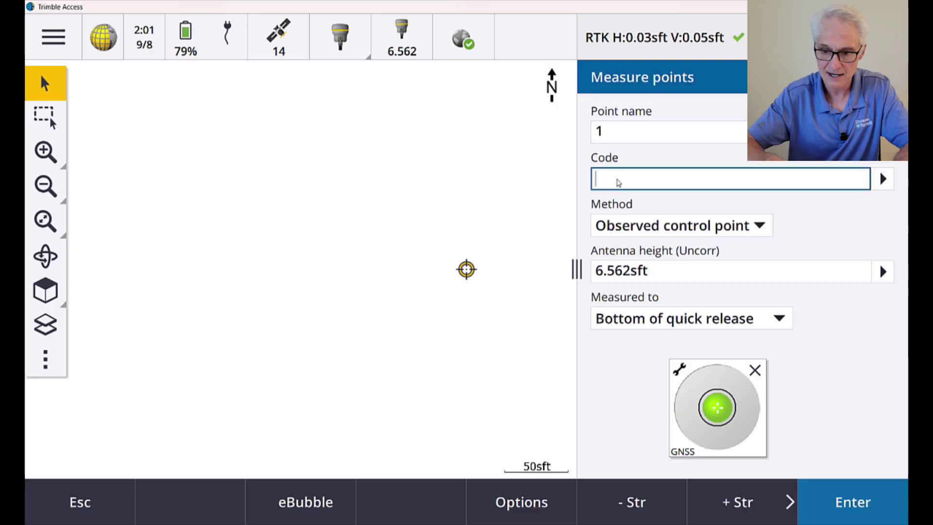
type("CP")
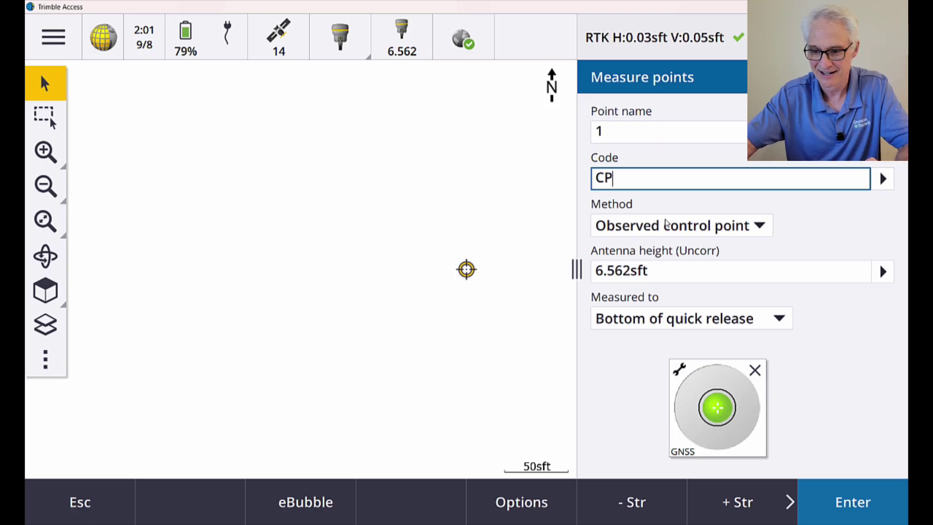
left_click(842, 504)
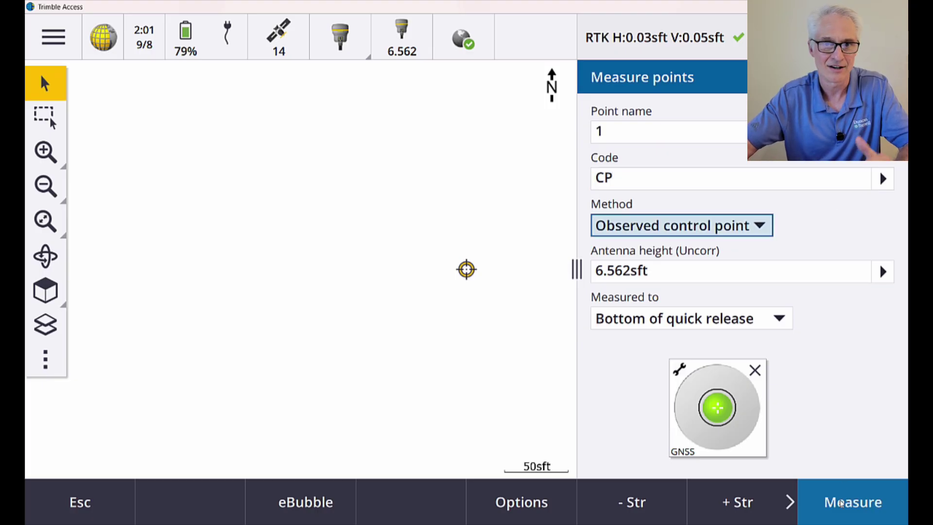
left_click(841, 503)
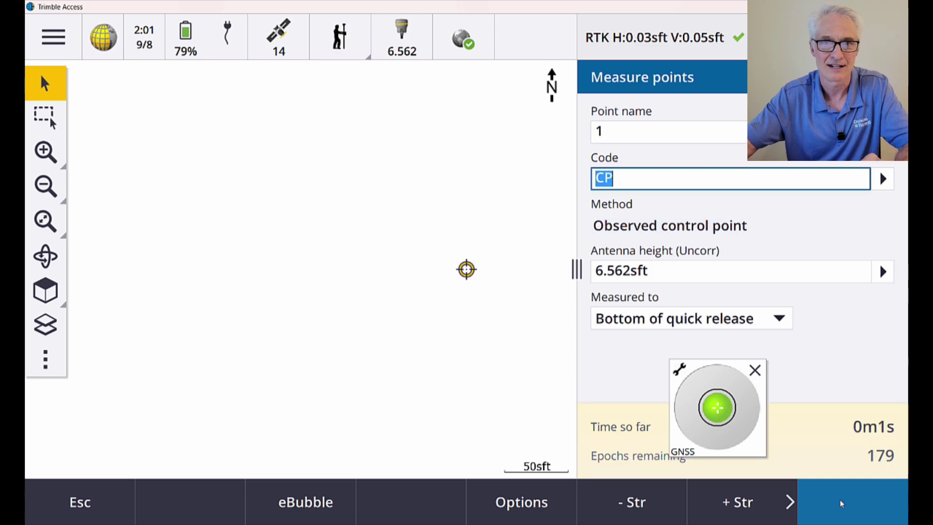
left_click(842, 504)
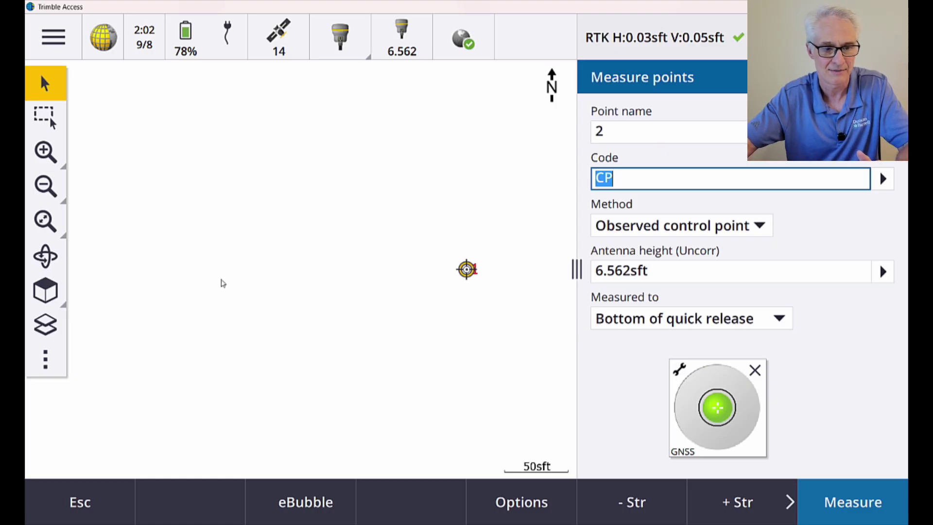
Step: Reopen GRIDGROUND's job properties and its library coordinate system (North Carolina 3200)
left_click(55, 36)
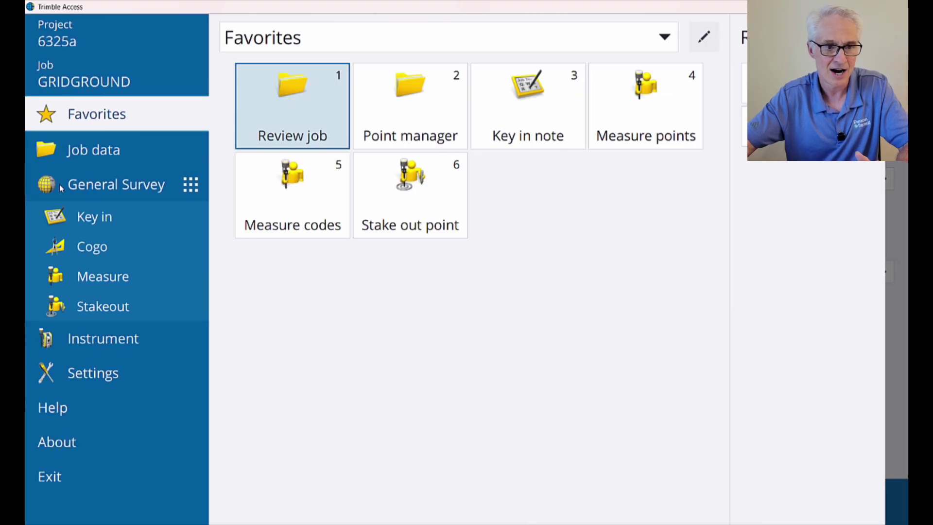
left_click(84, 74)
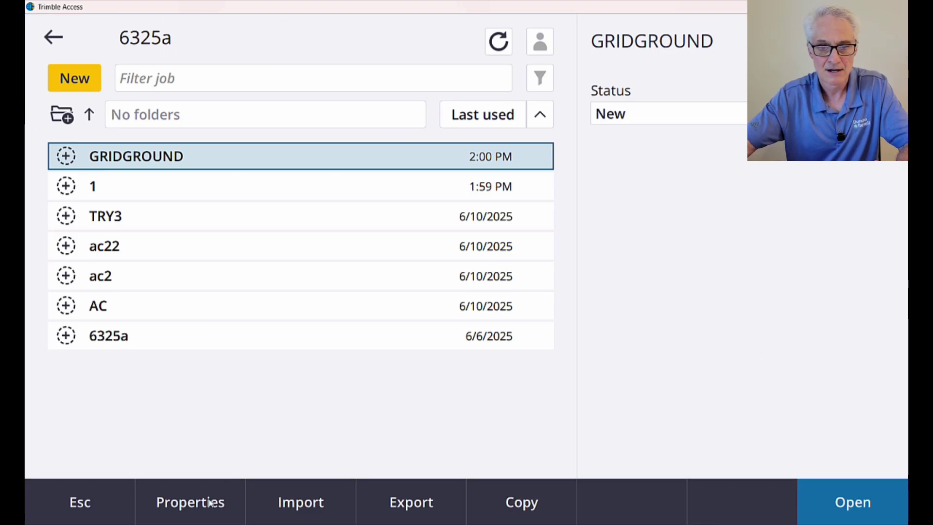
left_click(210, 503)
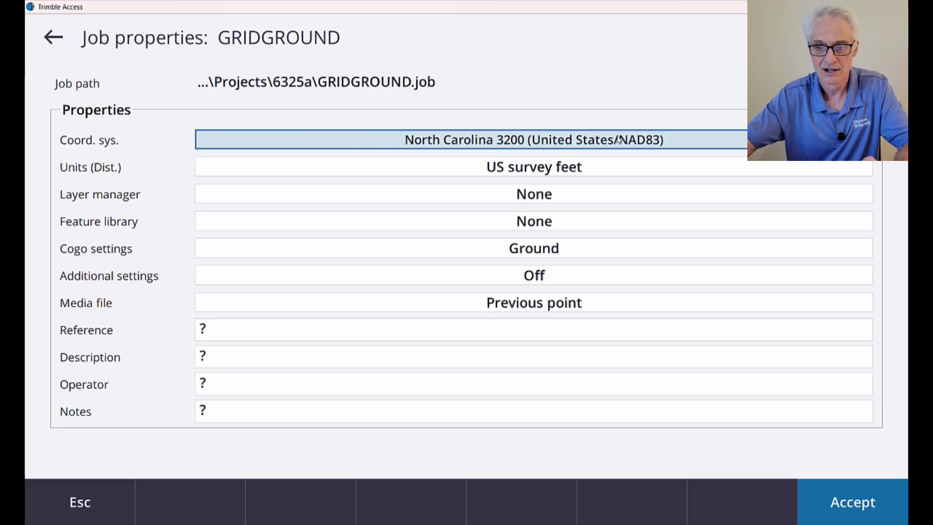
left_click(595, 141)
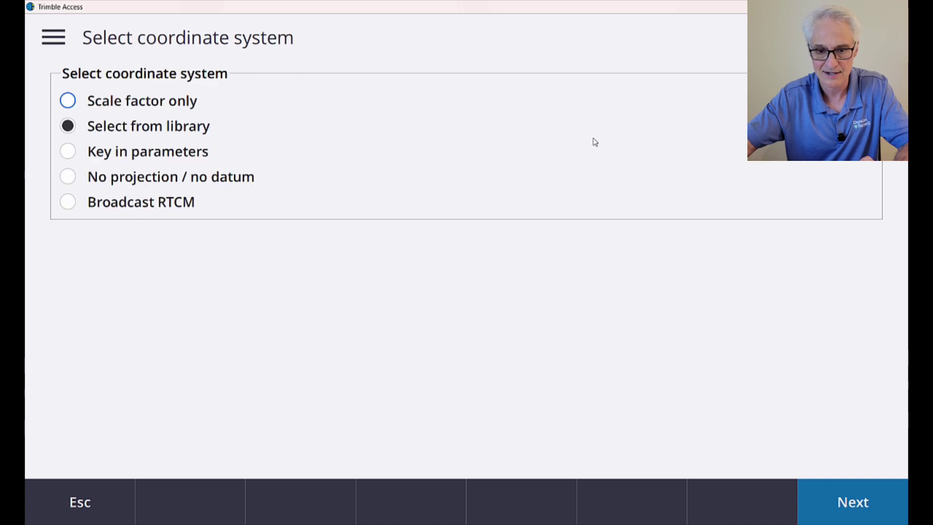
left_click(849, 505)
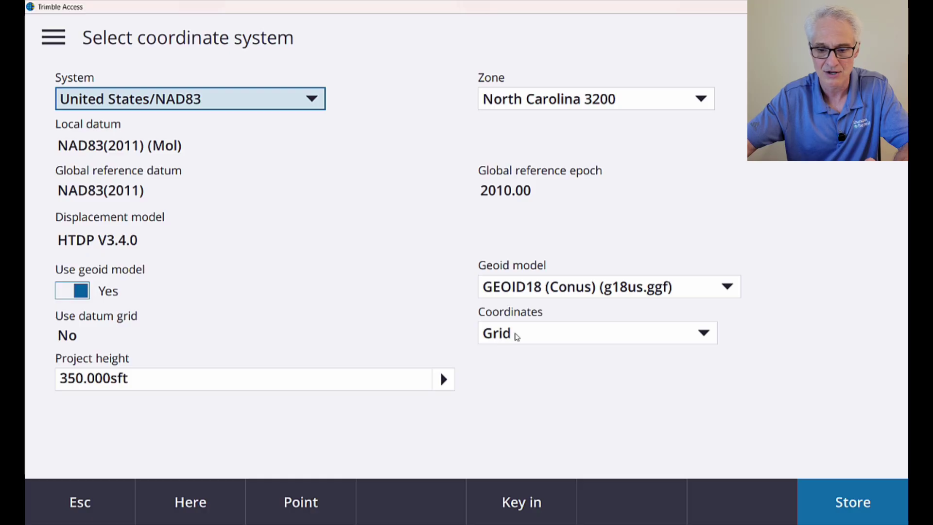
Step: Set Coordinates to Ground (calculated scale factor), keeping Local coords as the project location entry
left_click(516, 337)
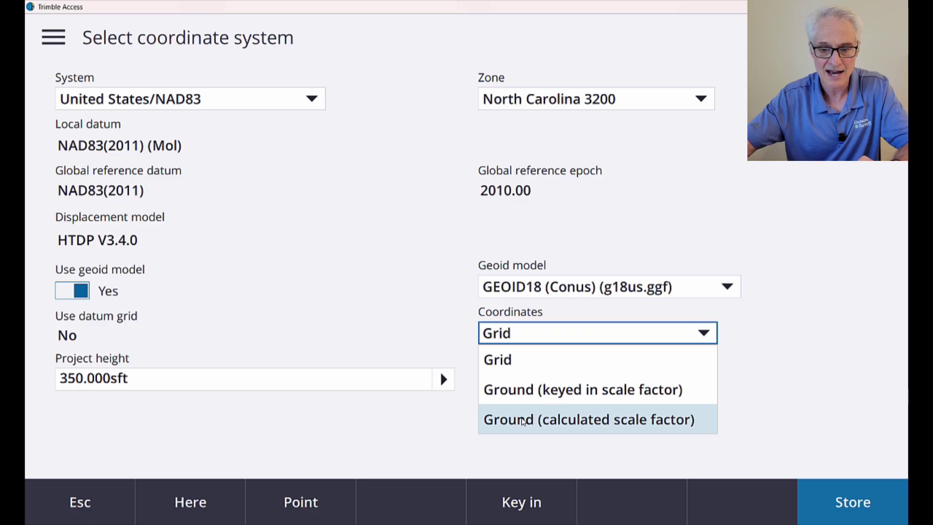
left_click(523, 421)
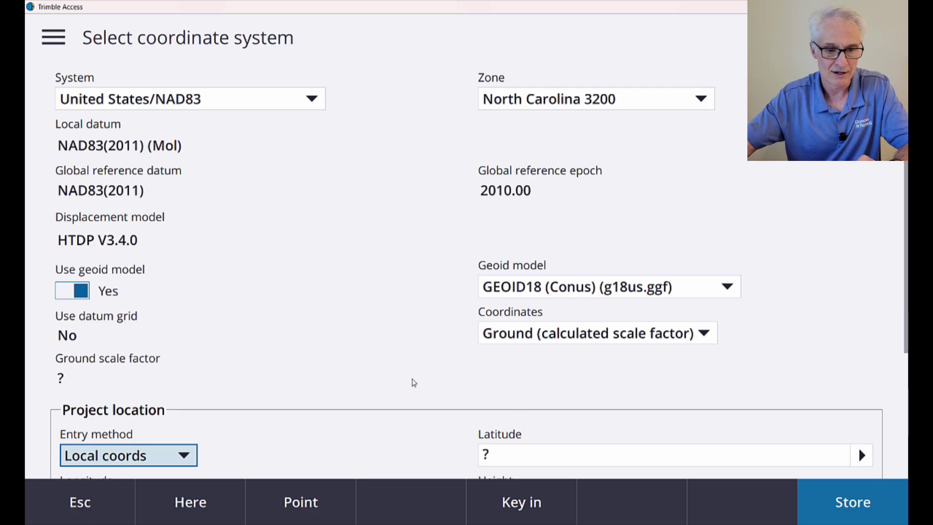
scroll(414, 383, "down", 2)
scroll(314, 336, "down", 2)
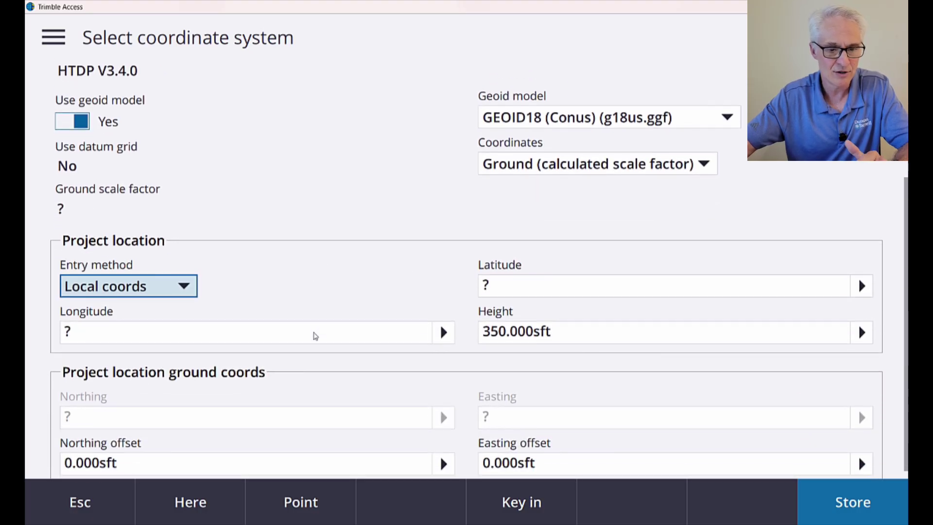
scroll(314, 334, "down", 1)
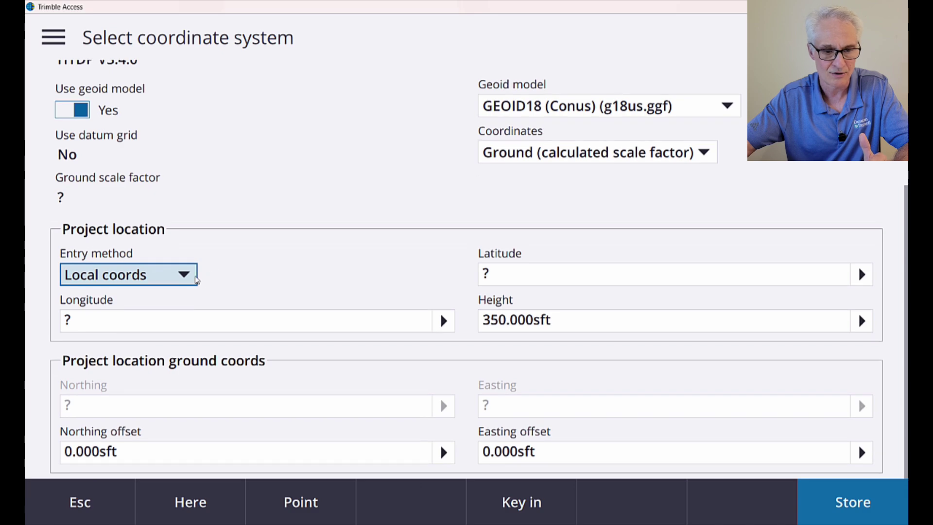
left_click(195, 279)
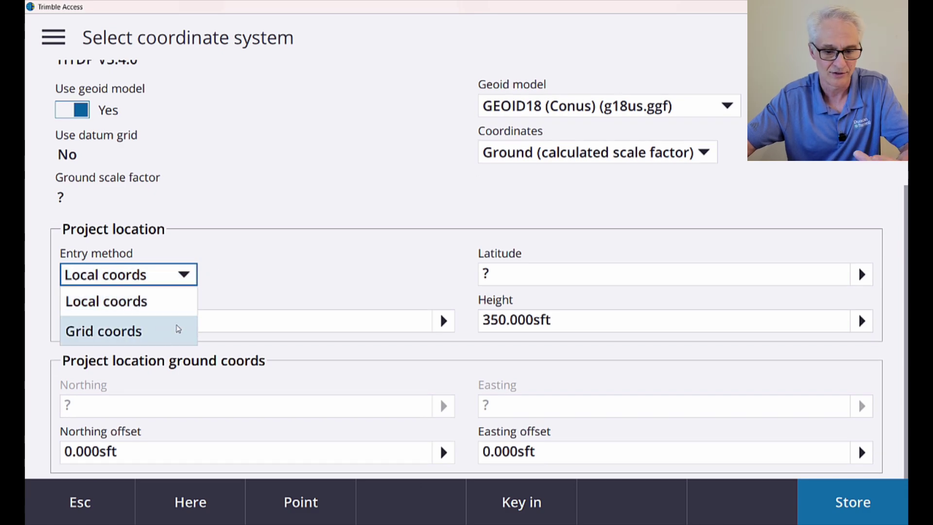
left_click(238, 282)
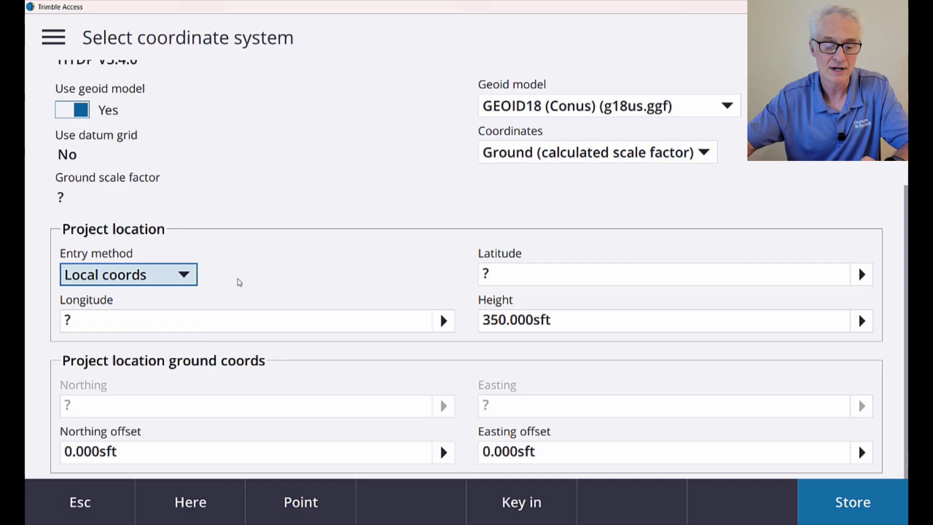
Step: Use point 1 as the project location (scale factor 1.0000586402) and store the coordinate system
left_click(288, 507)
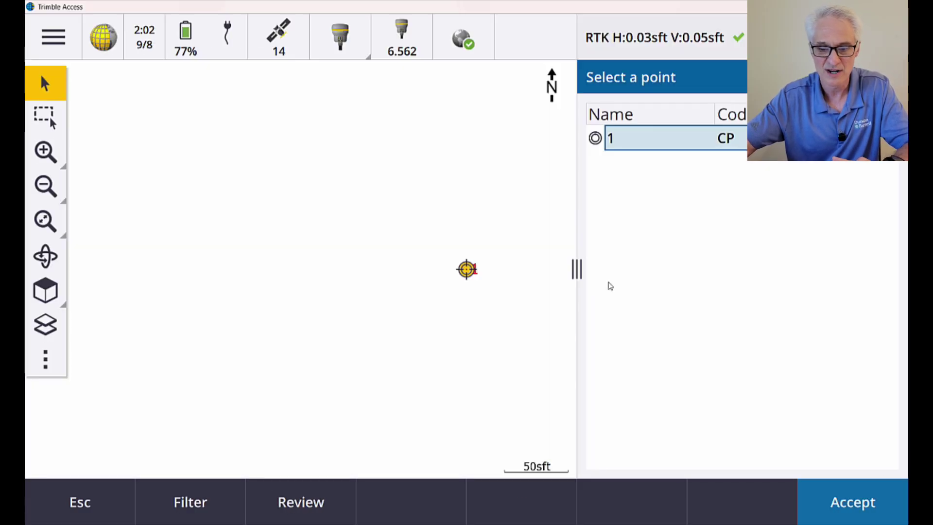
double_click(608, 141)
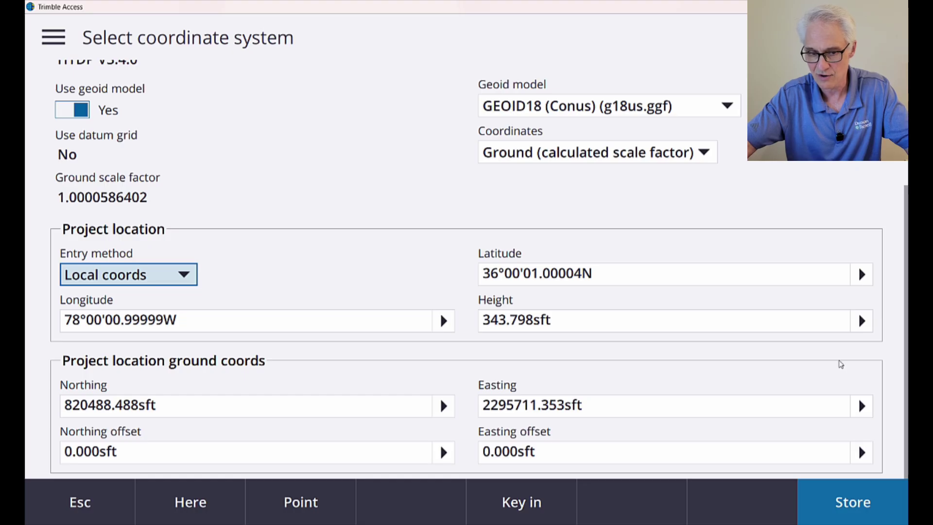
left_click(847, 501)
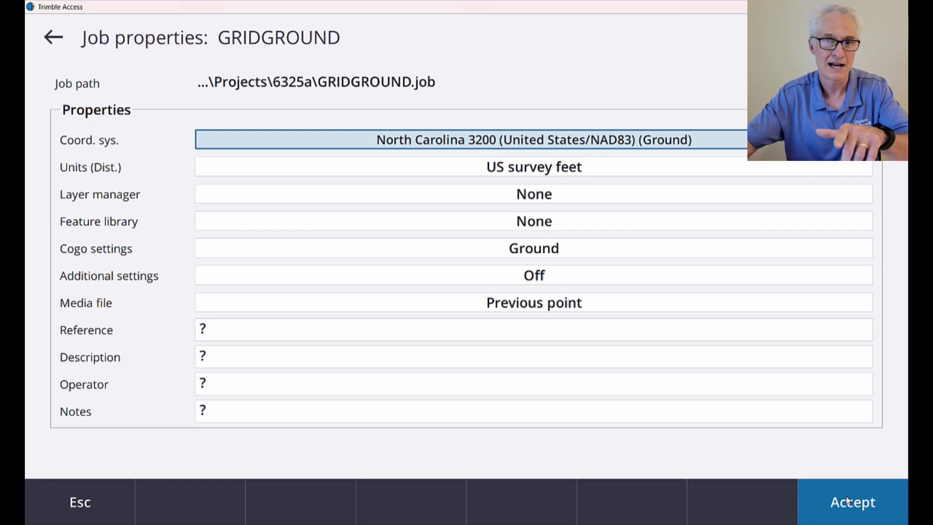
Step: Accept and recheck GRIDGROUND's ground job properties, then open the job to measure point 2
left_click(847, 501)
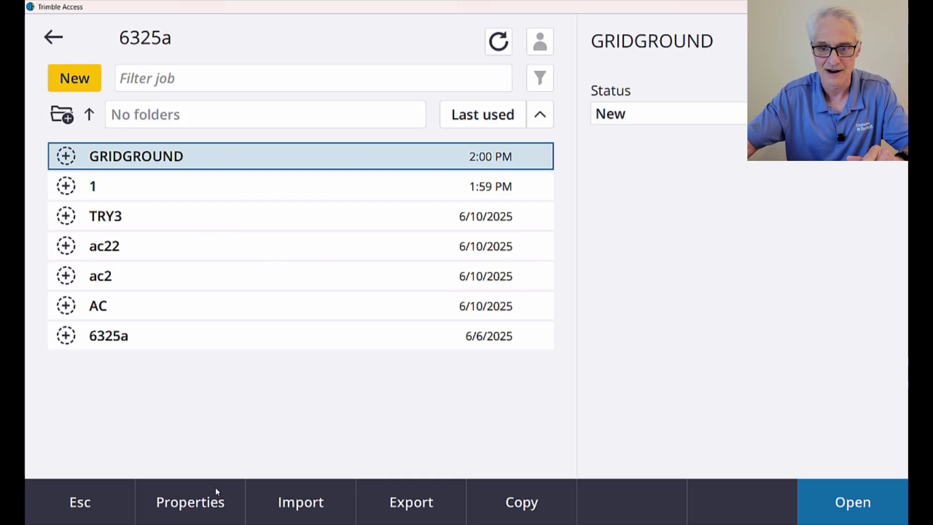
left_click(208, 502)
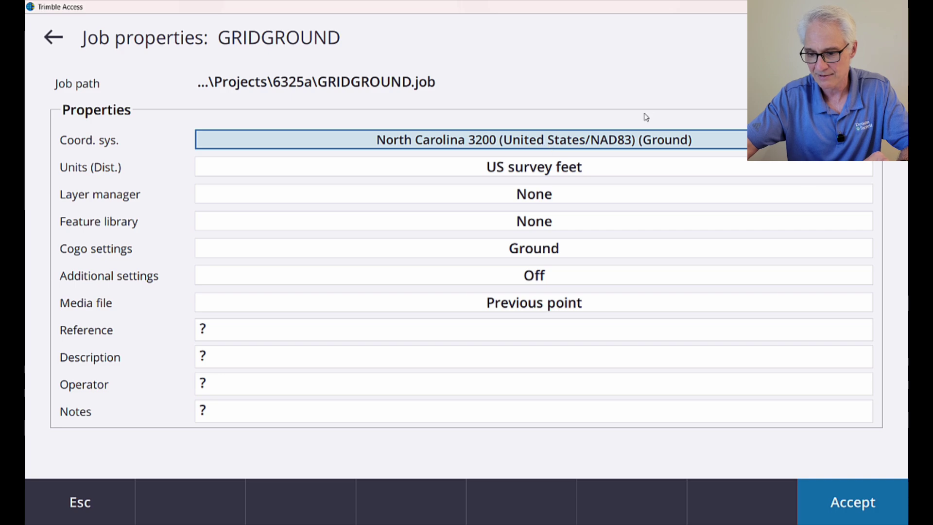
left_click(858, 508)
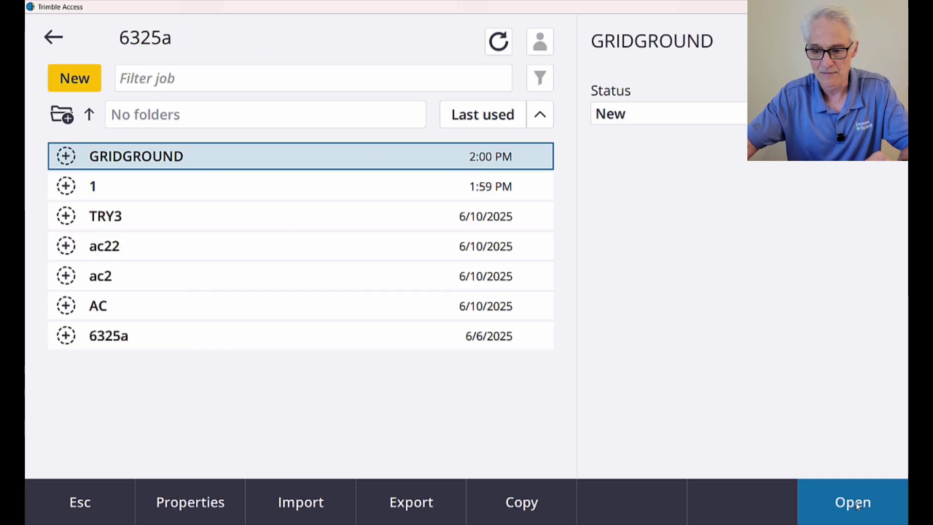
left_click(857, 504)
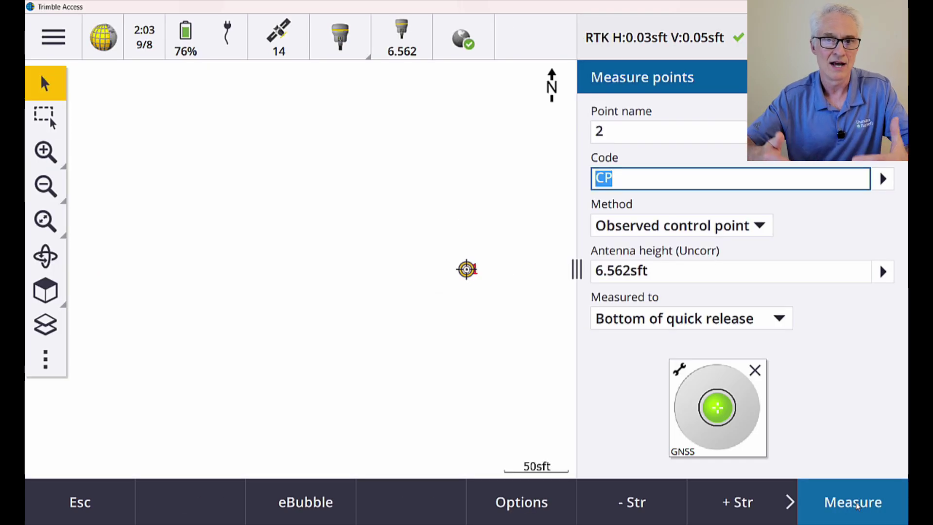